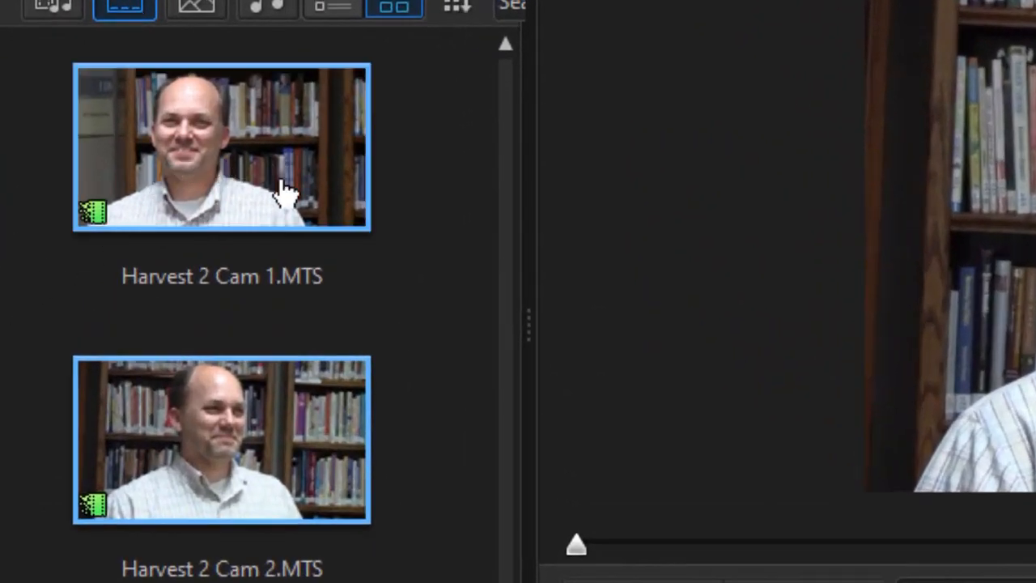
Precut the Harvest 2 Cam 1.MTS clip as a single trim with its out position at 00;00;11;00
{"action": "mouse_move", "coordinate": [300, 182]}
{"action": "left_click", "coordinate": [271, 150]}
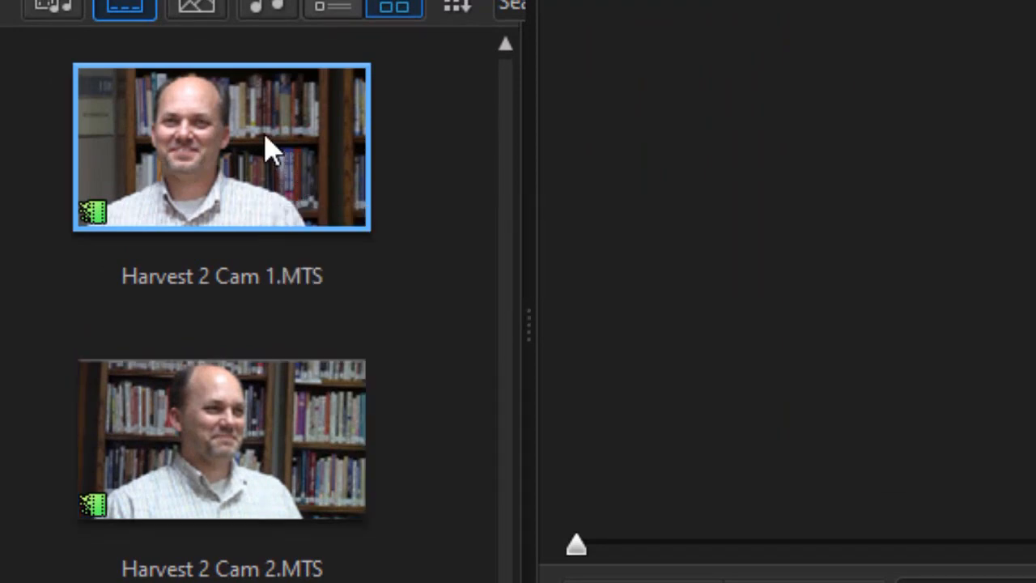
{"action": "right_click", "coordinate": [270, 136]}
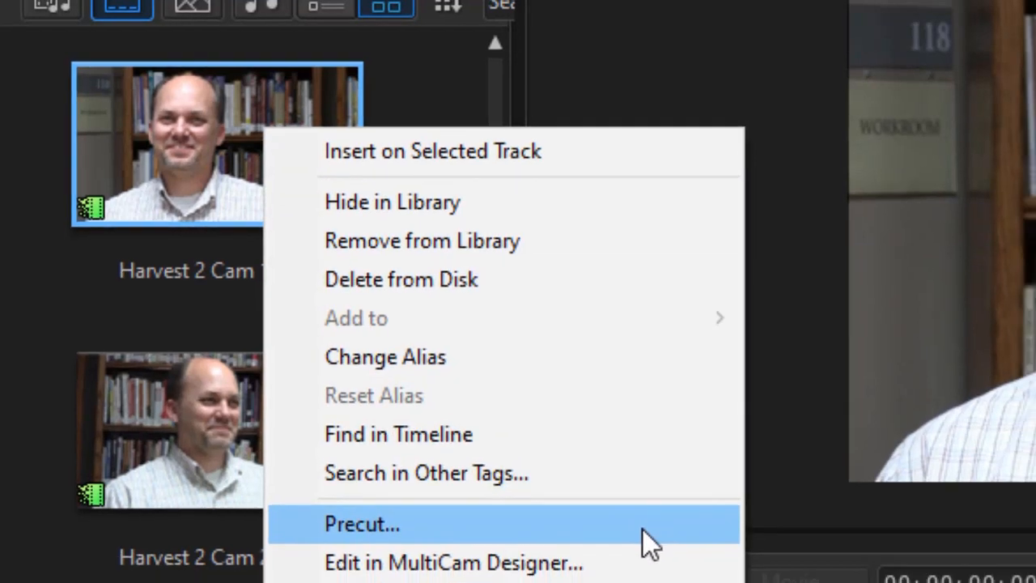
{"action": "left_click", "coordinate": [655, 541]}
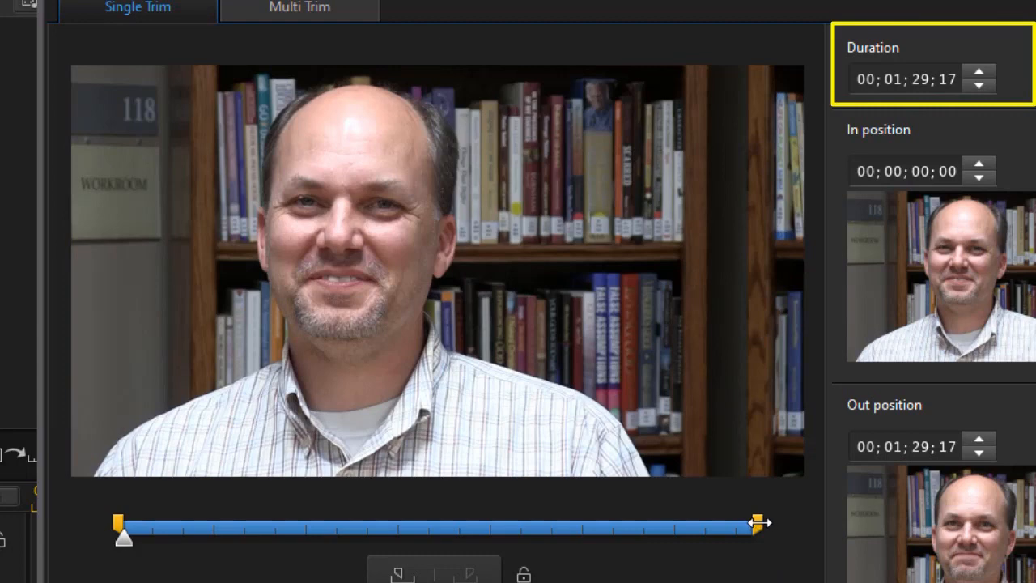
{"action": "mouse_move", "coordinate": [760, 523]}
{"action": "left_mouse_down"}
{"action": "mouse_move", "coordinate": [391, 523]}
{"action": "mouse_move", "coordinate": [191, 543]}
{"action": "mouse_move", "coordinate": [200, 550]}
{"action": "left_mouse_up"}
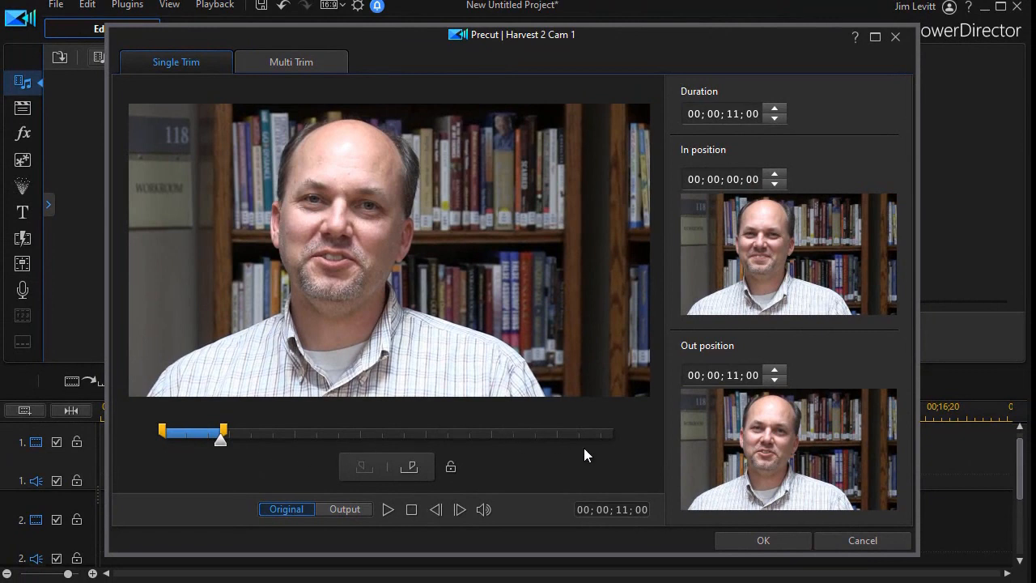
{"action": "left_click", "coordinate": [764, 541]}
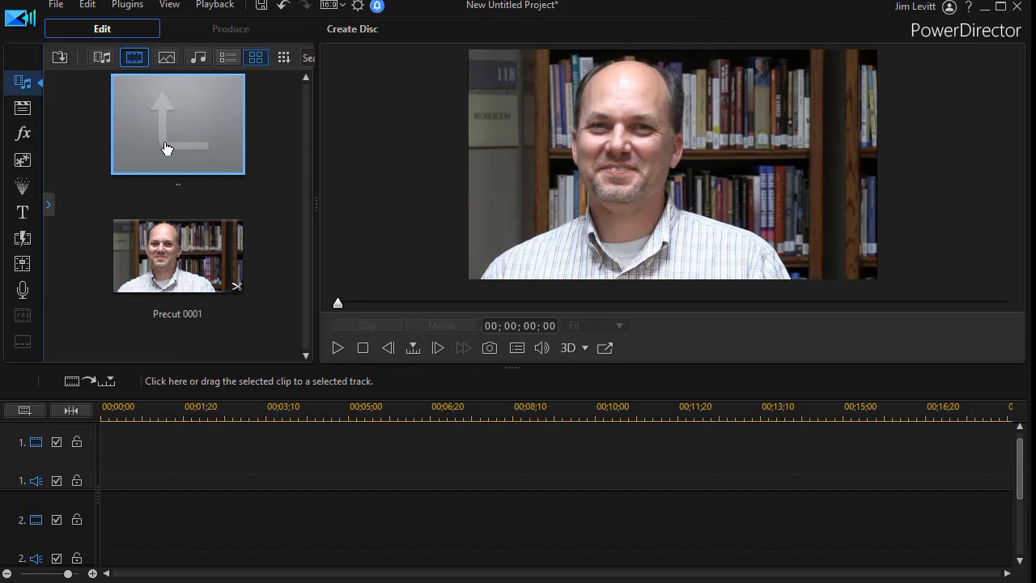
Precut the Harvest 2 Cam 2.MTS clip from 00;00;03;03 to 00;00;20;22 and return to the main media library
{"action": "double_click", "coordinate": [166, 145]}
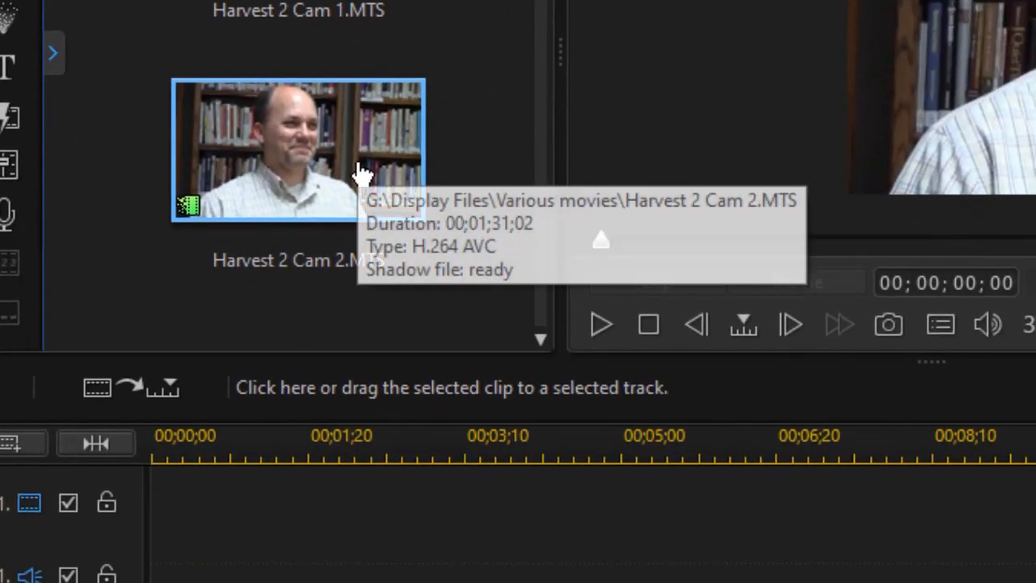
{"action": "right_click", "coordinate": [305, 167]}
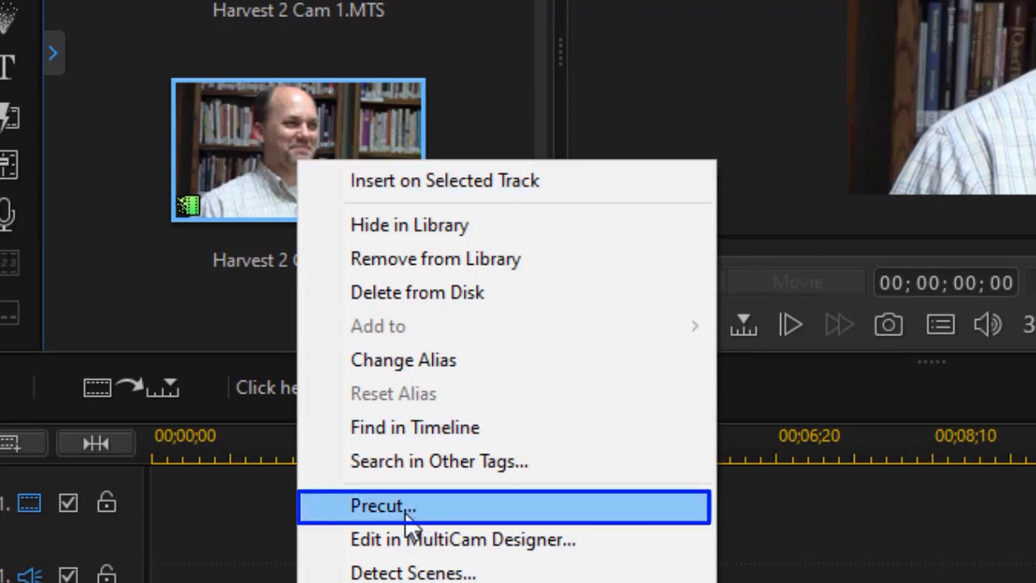
{"action": "left_click", "coordinate": [476, 507]}
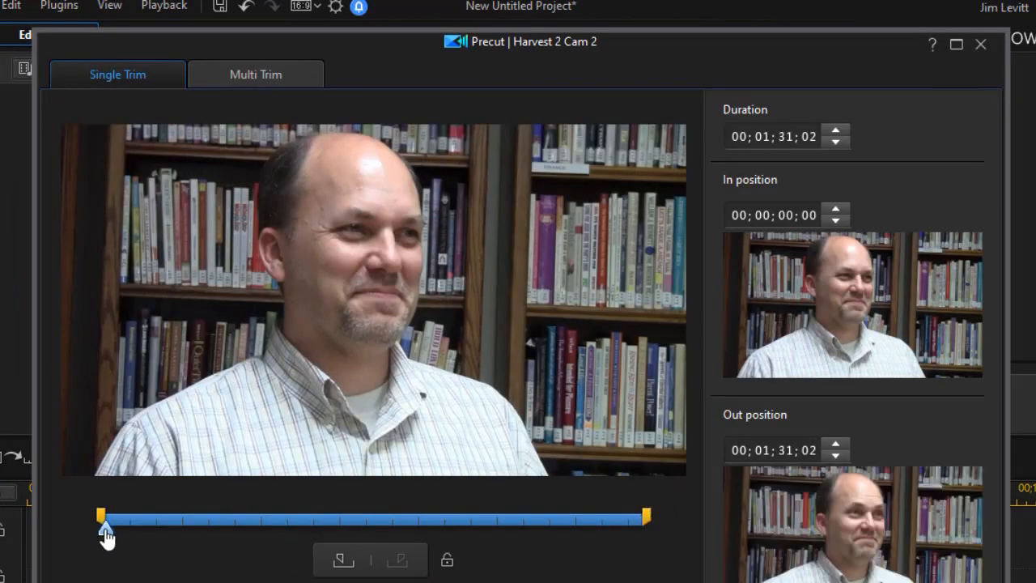
{"action": "left_click_drag", "start_coordinate": [103, 514], "coordinate": [118, 516]}
{"action": "left_click_drag", "start_coordinate": [648, 515], "coordinate": [228, 541]}
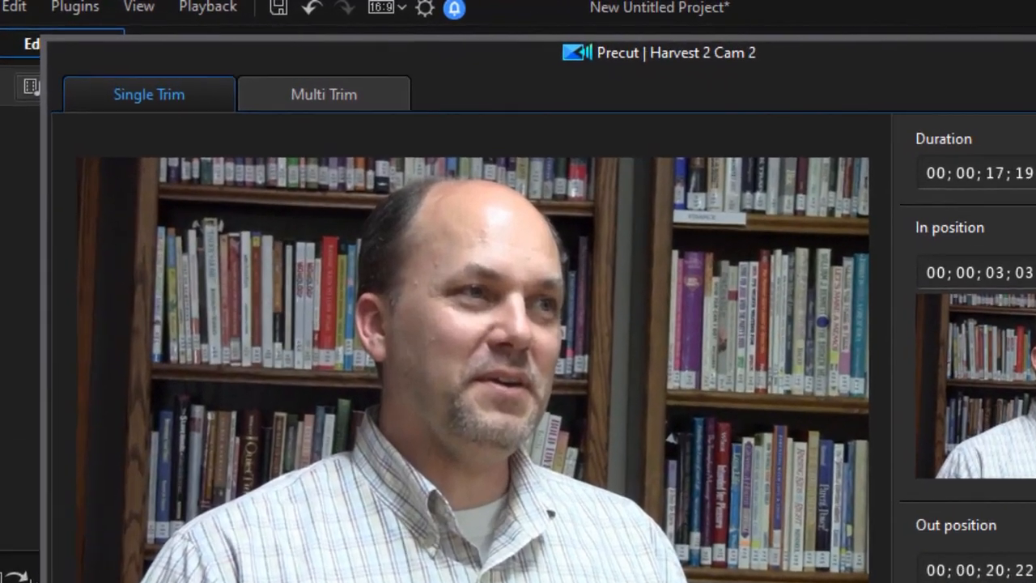
{"action": "key", "text": "Return"}
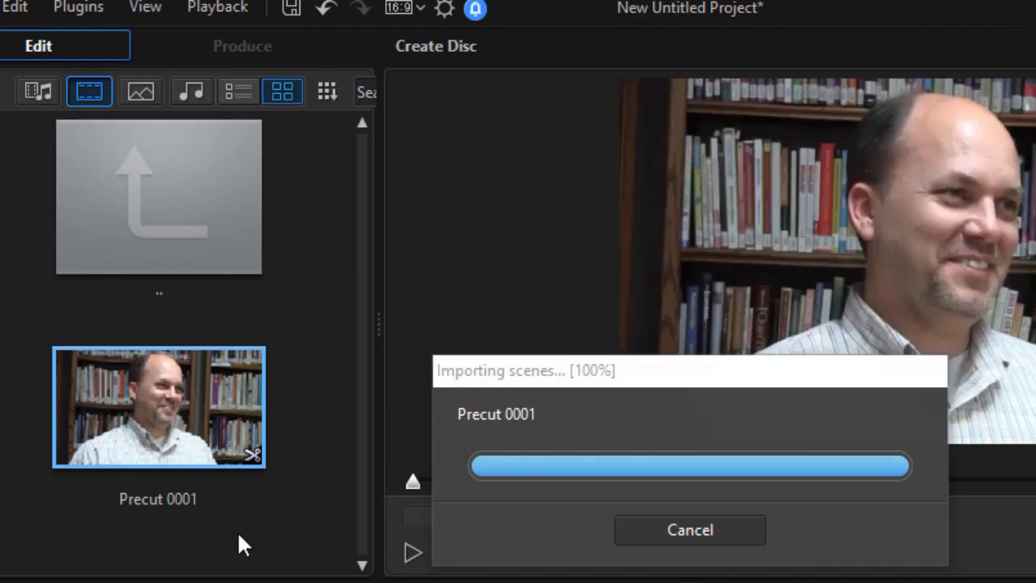
{"action": "double_click", "coordinate": [166, 214]}
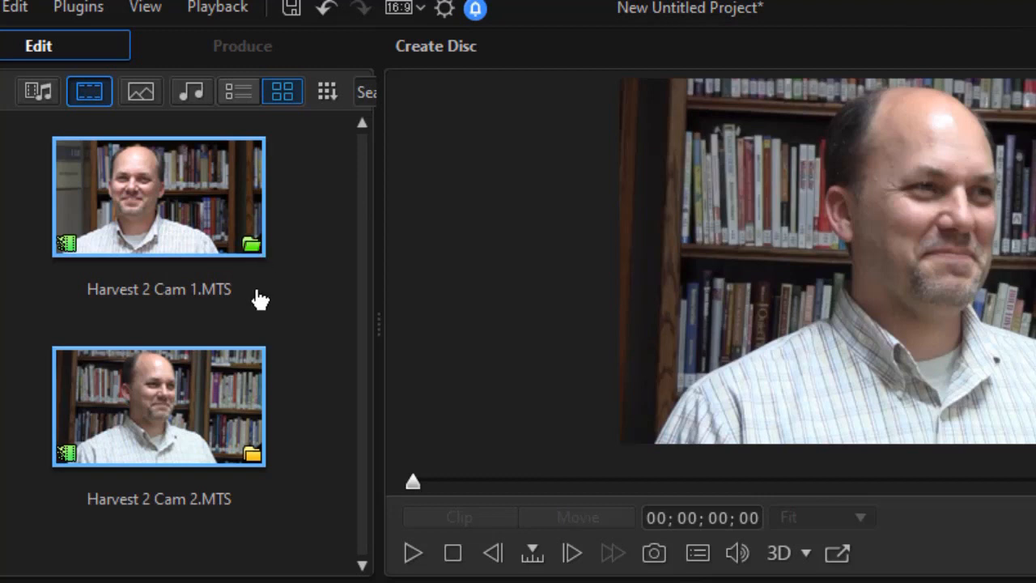
Open MultiCam Designer and delete the full-length Harvest 2 Cam 2 clip from the Camera 1 track
{"action": "mouse_move", "coordinate": [255, 458]}
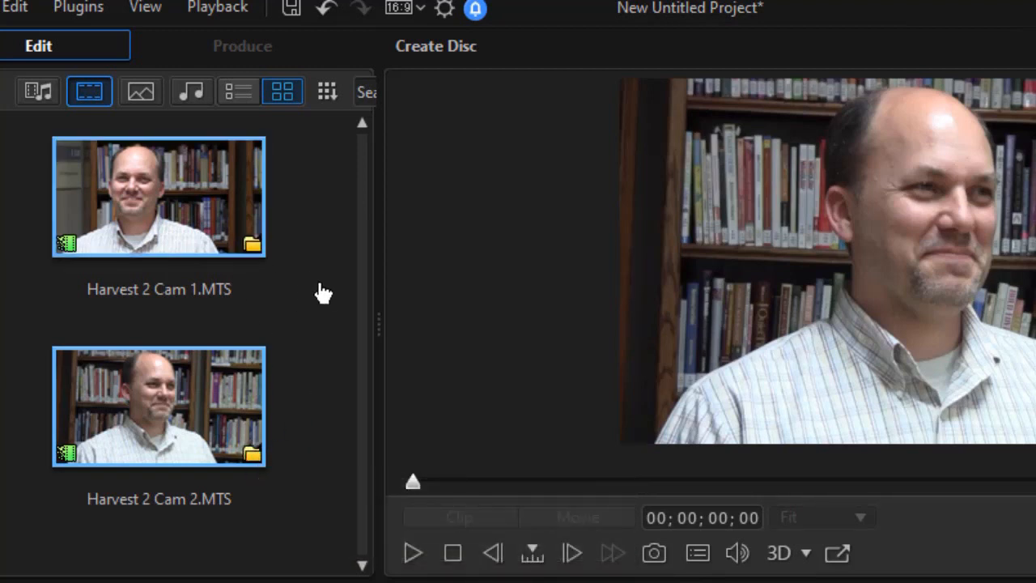
{"action": "left_click", "coordinate": [318, 497]}
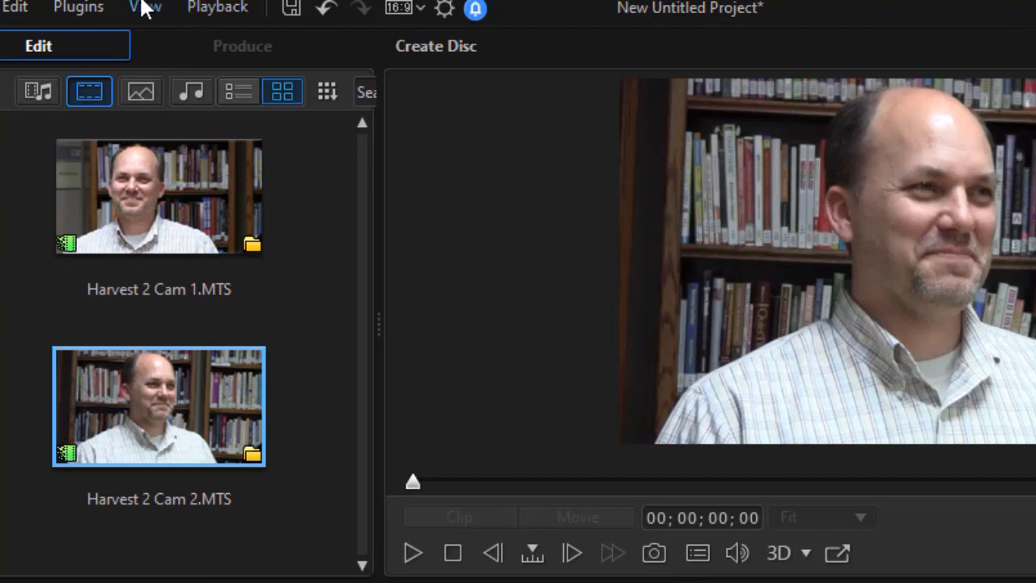
{"action": "left_click", "coordinate": [81, 7]}
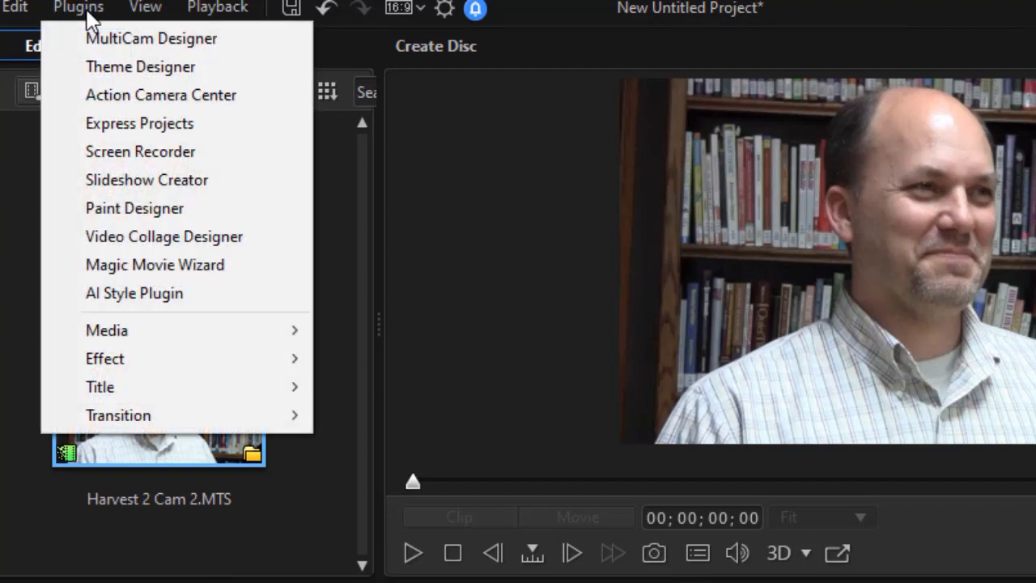
{"action": "left_click", "coordinate": [136, 40]}
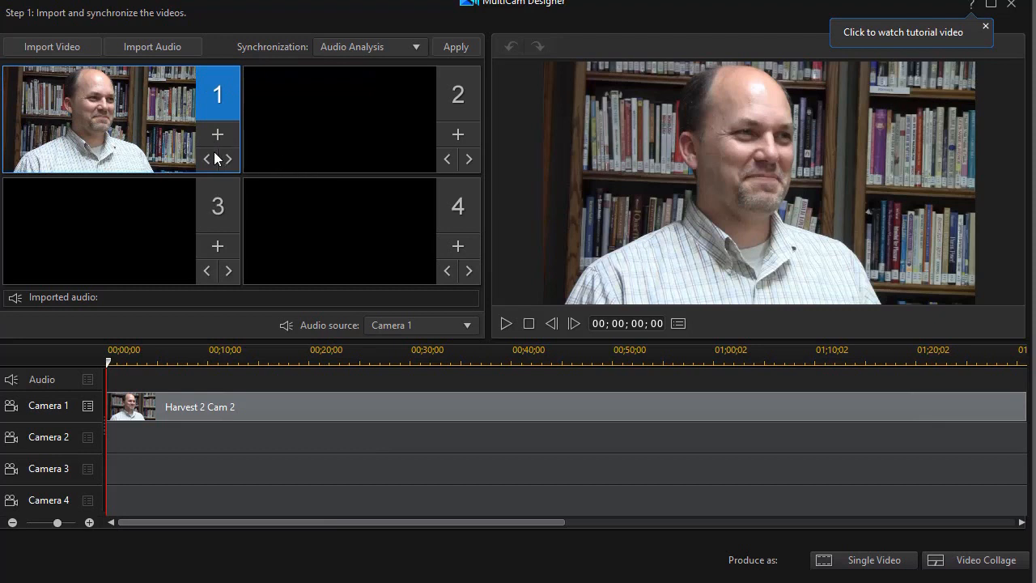
{"action": "left_click", "coordinate": [323, 408]}
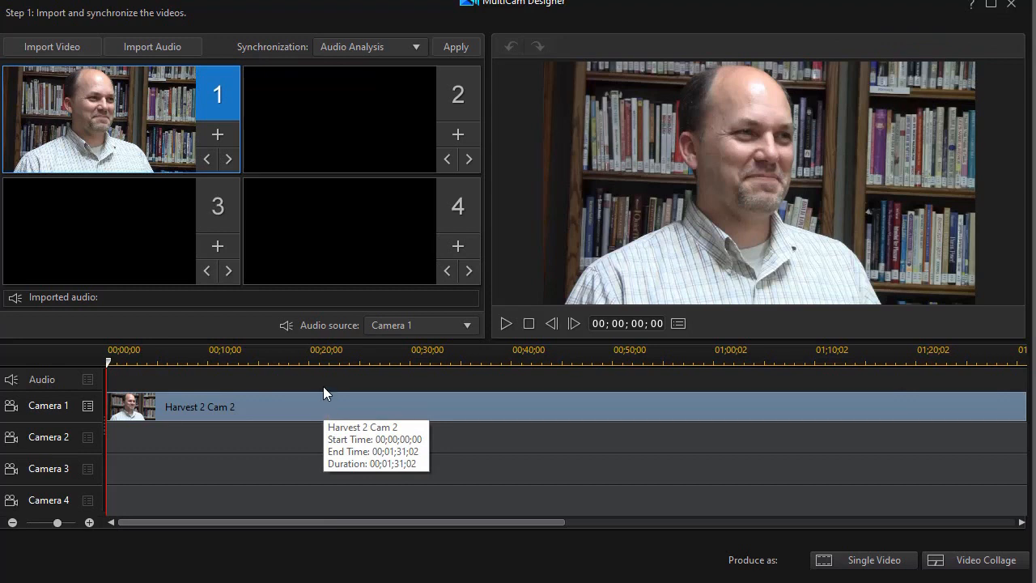
{"action": "key", "text": "Delete"}
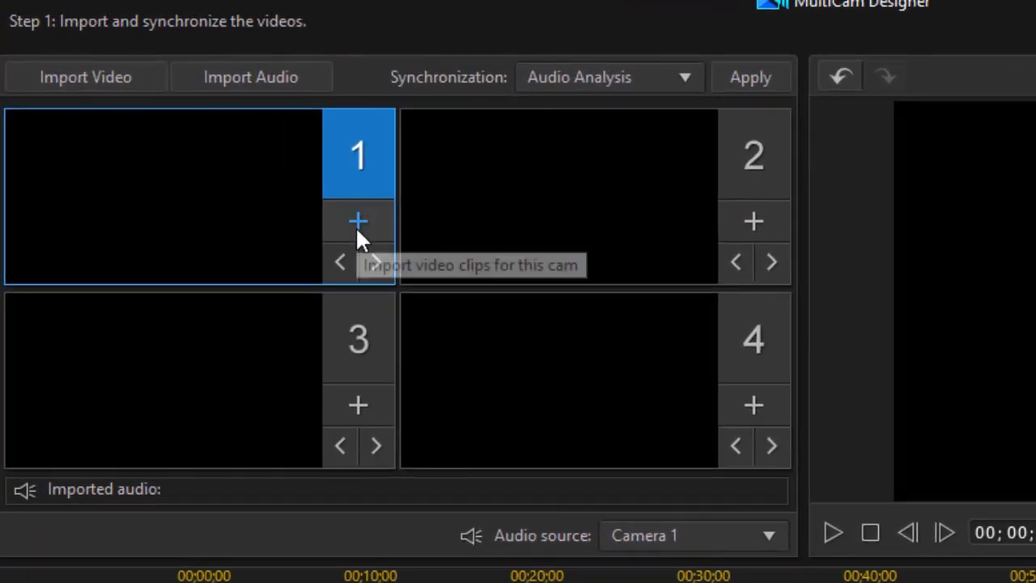
Import Precut 0001 of Harvest 2 Cam 1.MTS from the Media Room into Camera 1
{"action": "left_click", "coordinate": [358, 223]}
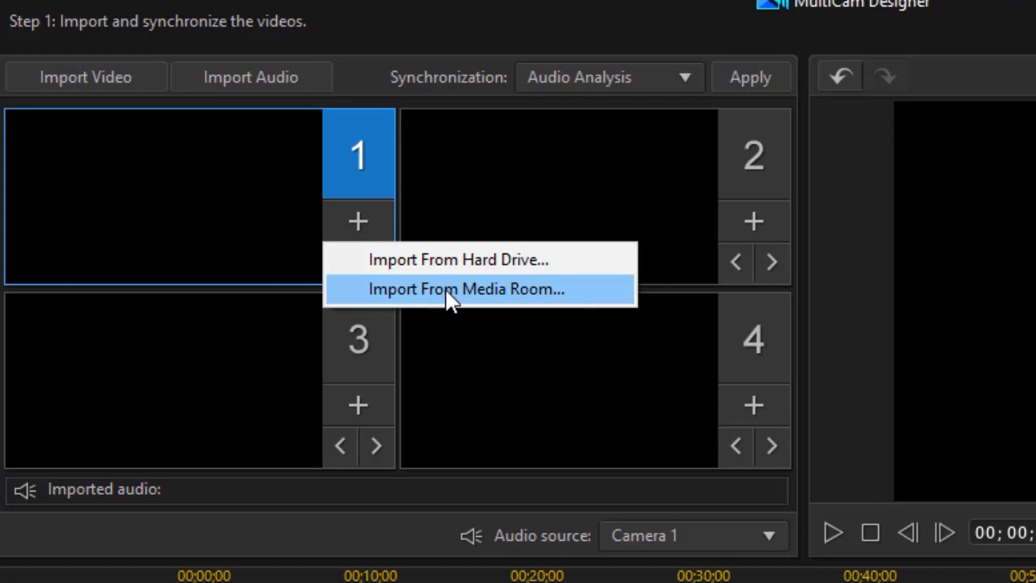
{"action": "left_click", "coordinate": [450, 290]}
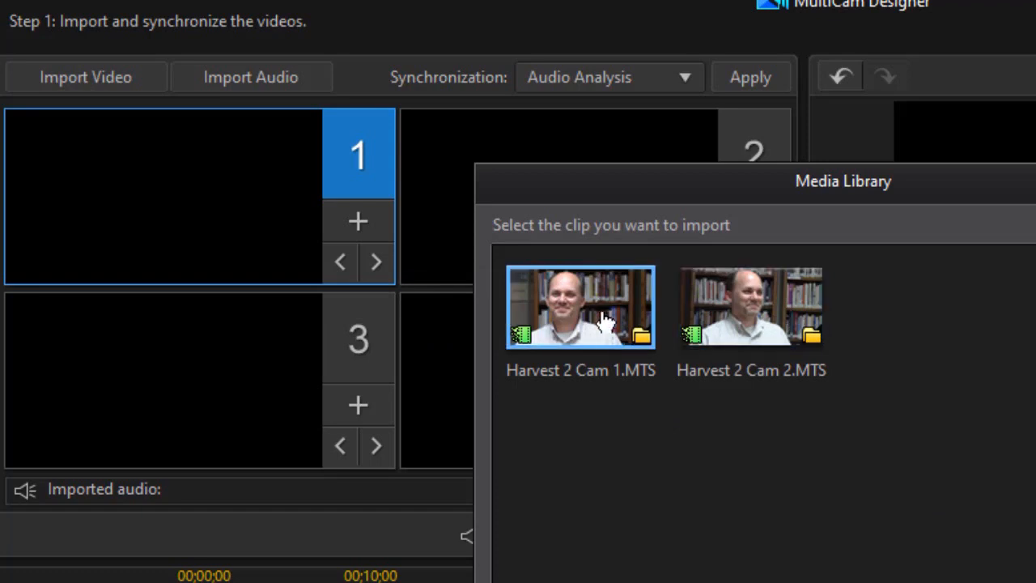
{"action": "left_click", "coordinate": [642, 338]}
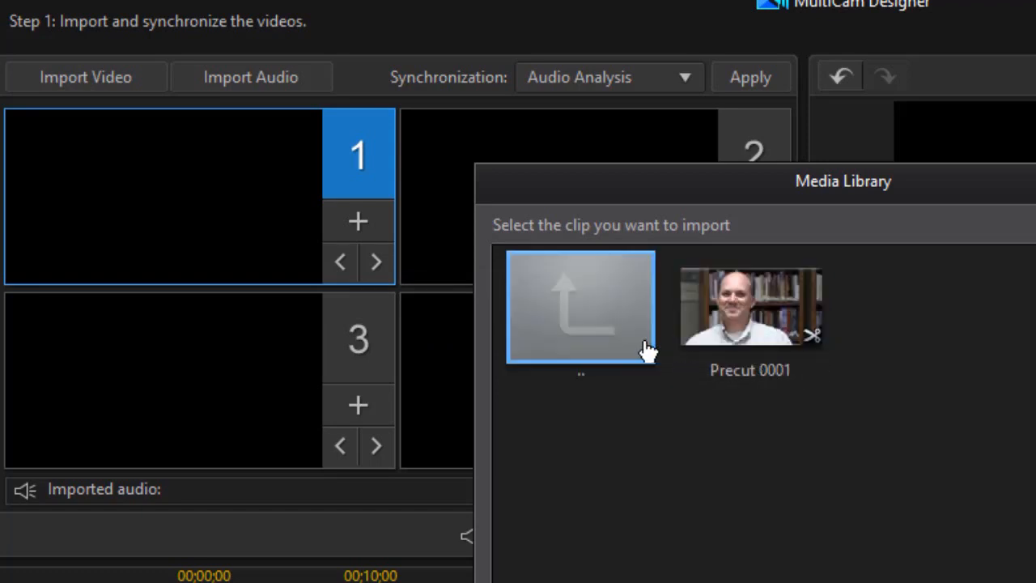
{"action": "left_click", "coordinate": [801, 320]}
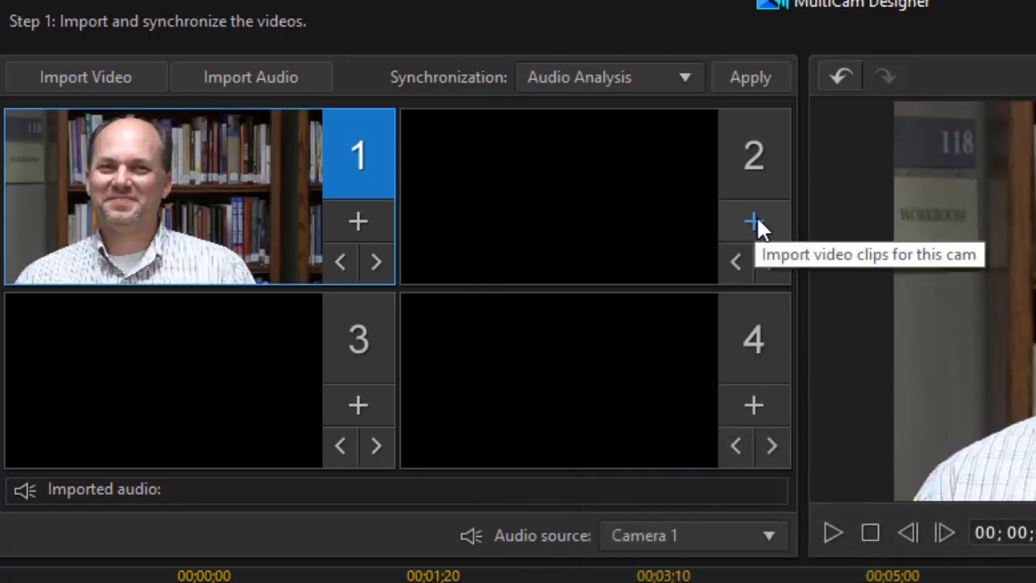
Import Precut 0001 of Harvest 2 Cam 2.MTS from the Media Room into Camera 2
{"action": "left_click", "coordinate": [753, 220]}
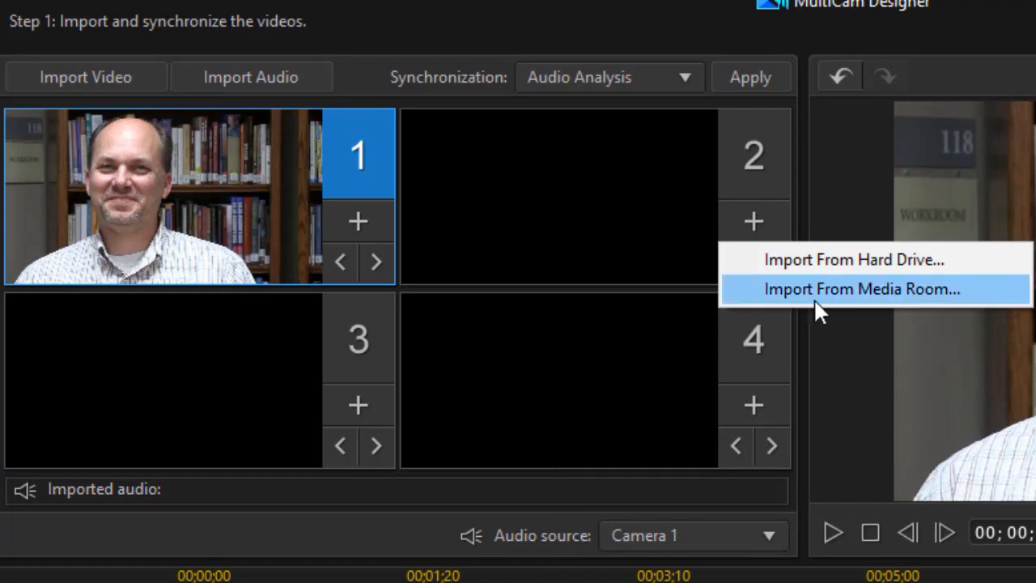
{"action": "left_click", "coordinate": [999, 290]}
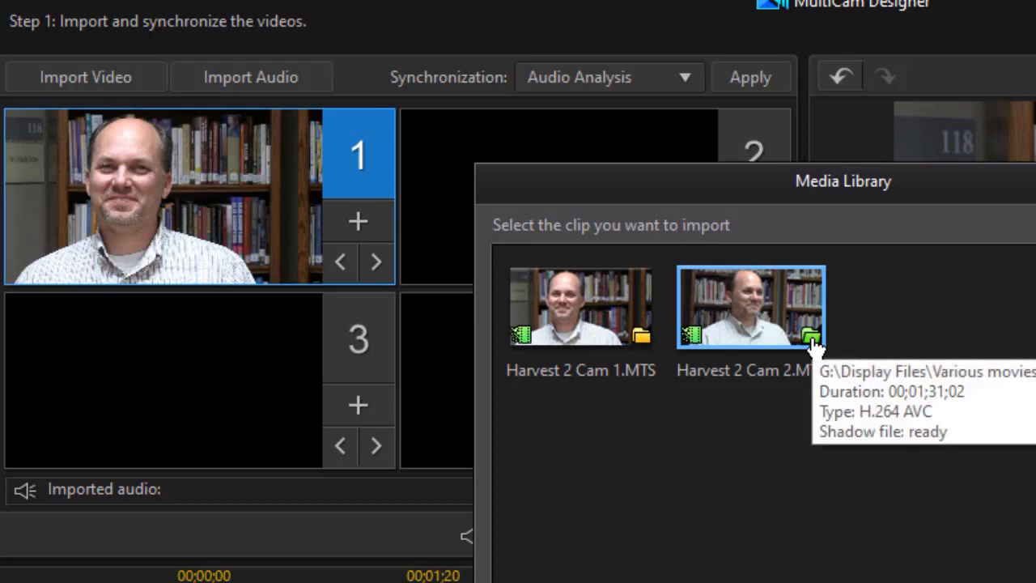
{"action": "left_click", "coordinate": [813, 337]}
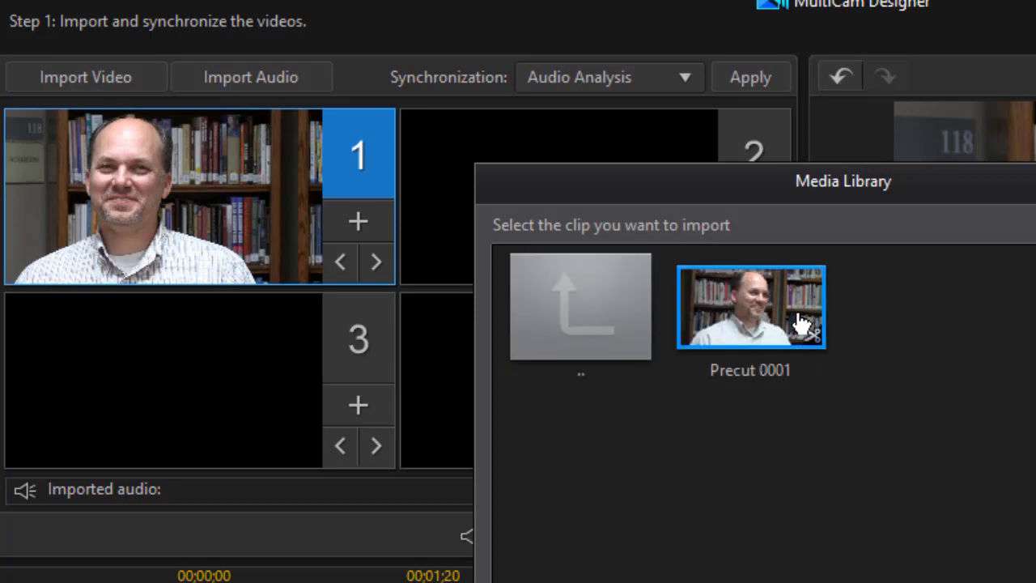
{"action": "left_click", "coordinate": [797, 581]}
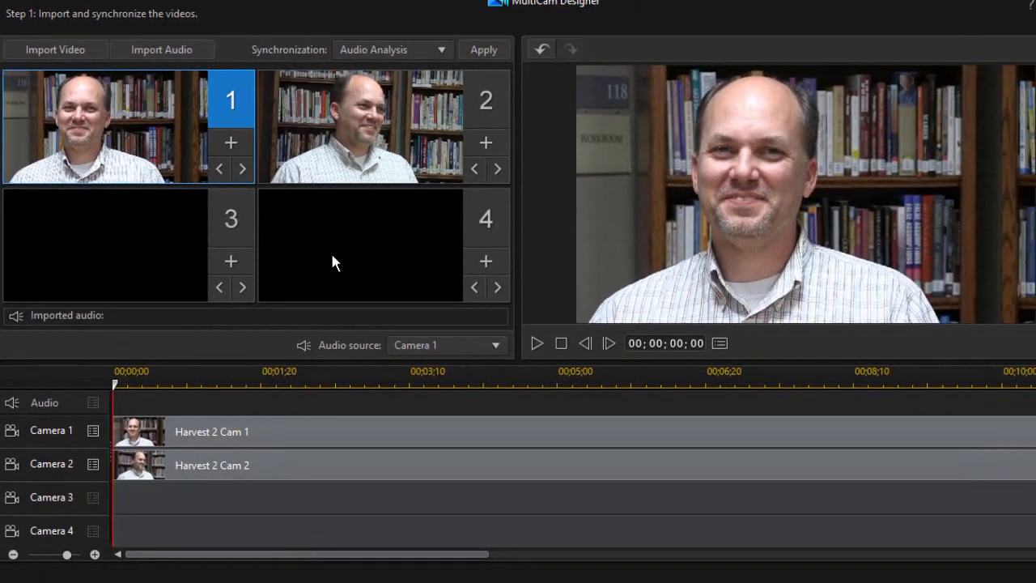
Synchronize the Camera 1 and Camera 2 clips by Audio Analysis and check both clips' start and end times
{"action": "left_click_drag", "start_coordinate": [464, 373], "coordinate": [284, 370]}
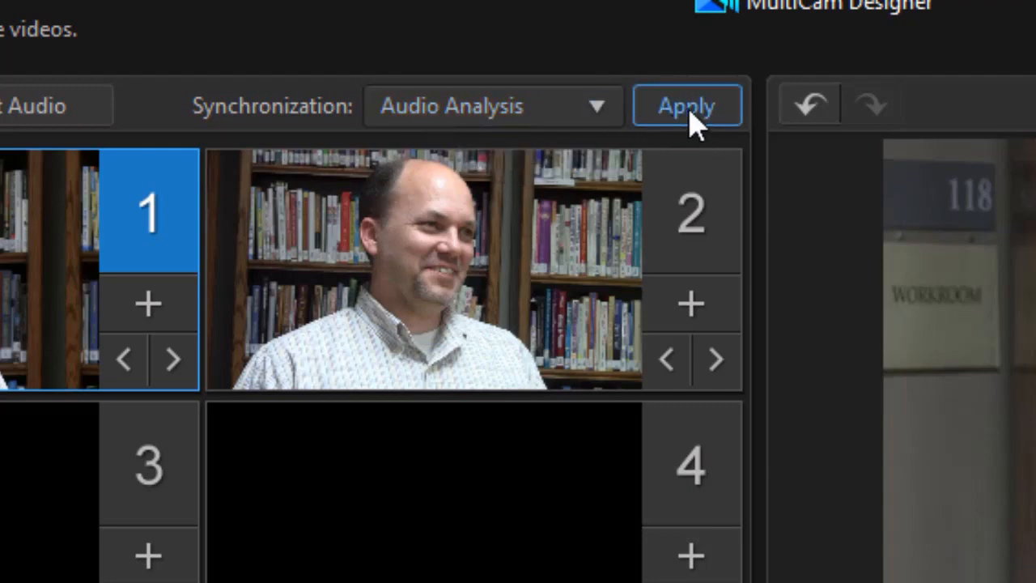
{"action": "left_click", "coordinate": [667, 114]}
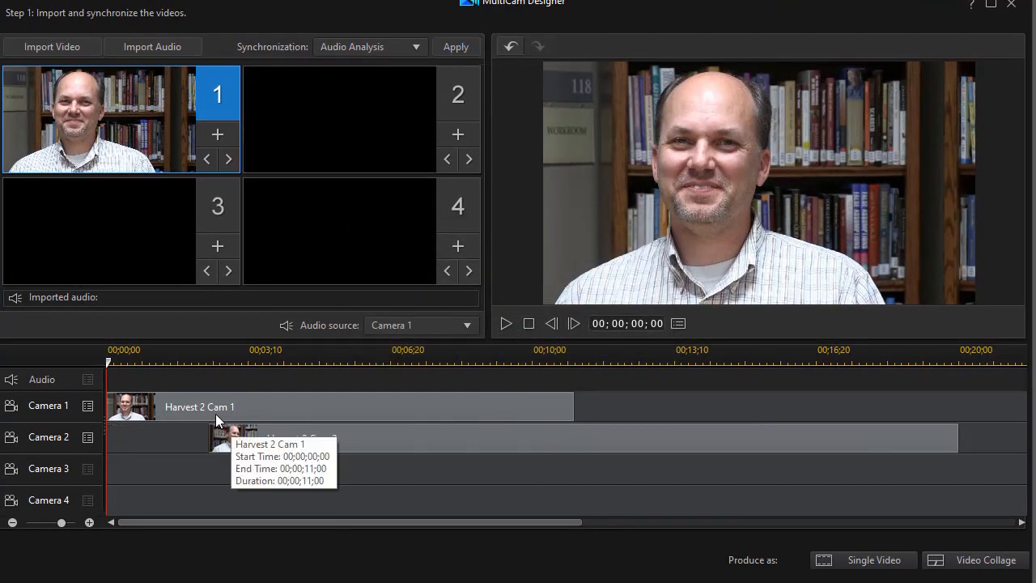
{"action": "mouse_move", "coordinate": [287, 441]}
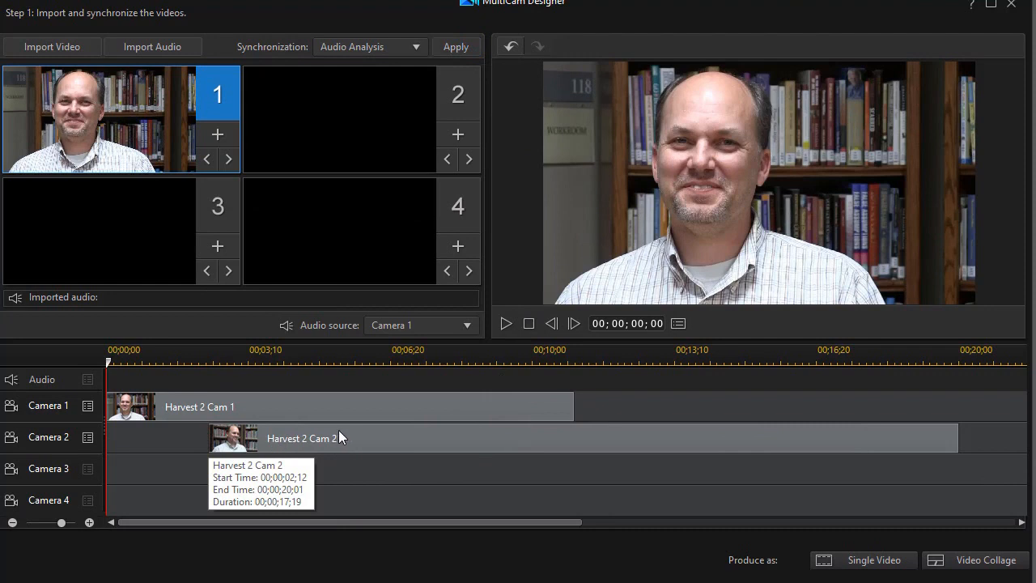
{"action": "mouse_move", "coordinate": [152, 395]}
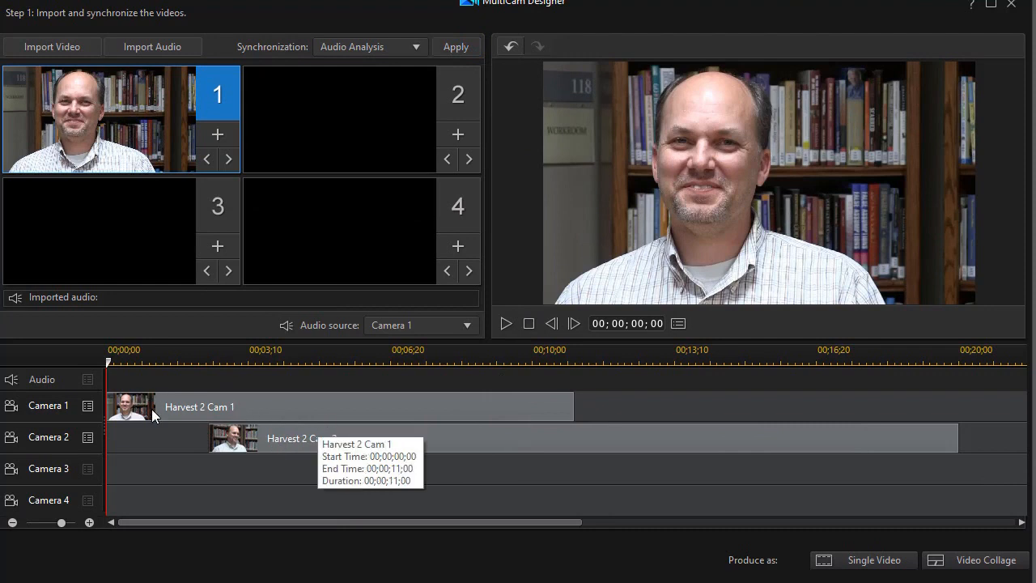
{"action": "mouse_move", "coordinate": [189, 412]}
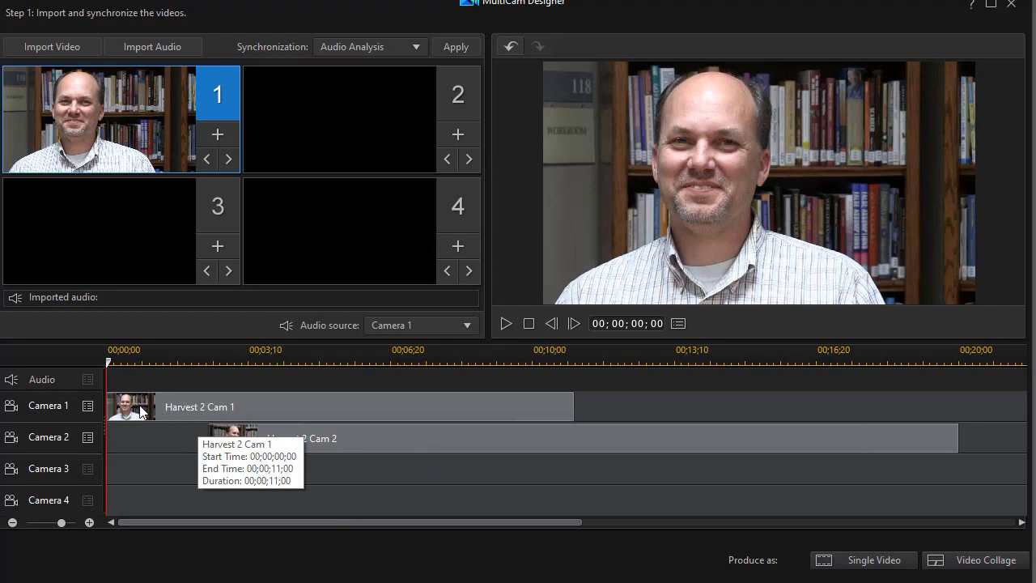
{"action": "mouse_move", "coordinate": [228, 445]}
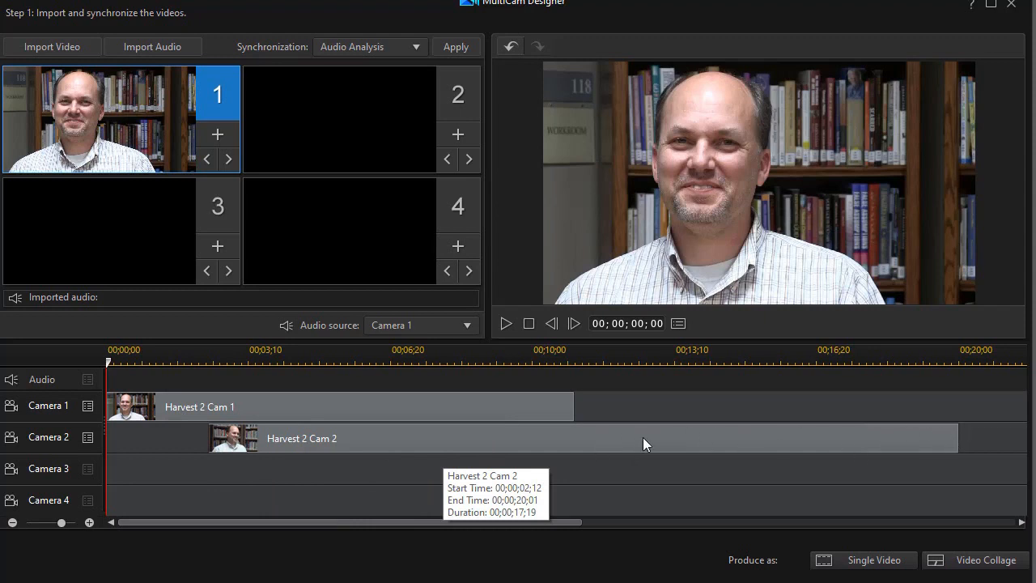
{"action": "mouse_move", "coordinate": [573, 412]}
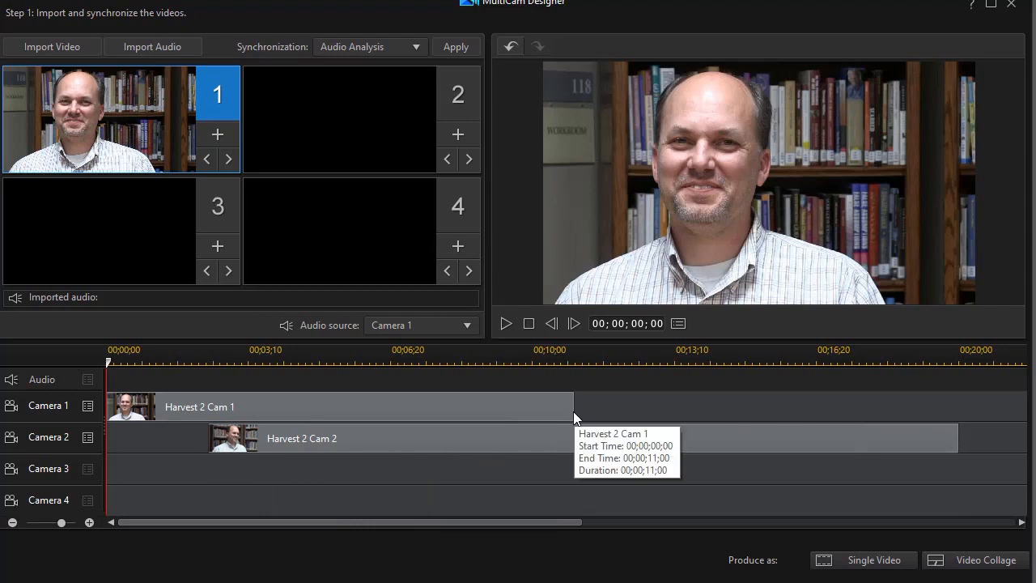
{"action": "mouse_move", "coordinate": [603, 428]}
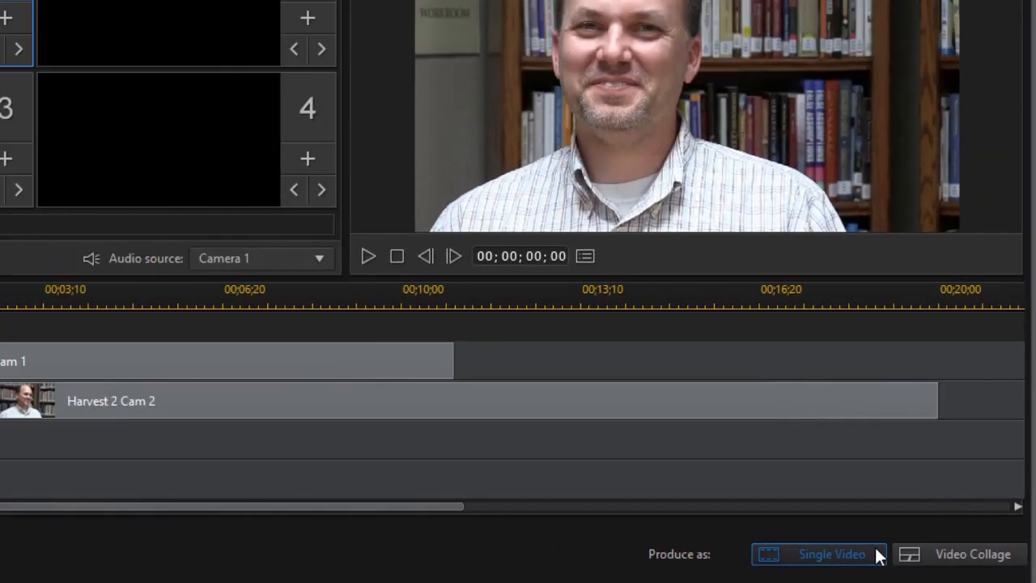
Record the synchronized clips as a single video, alternating between Camera 1 and Camera 2 from the start, and place the recording on the timeline
{"action": "left_click", "coordinate": [761, 536]}
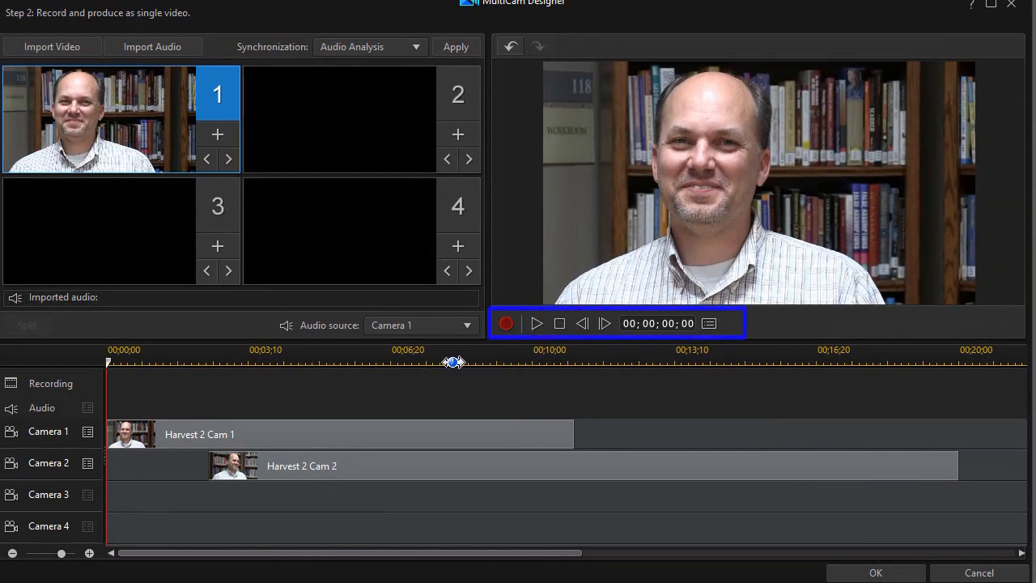
{"action": "left_click", "coordinate": [505, 324]}
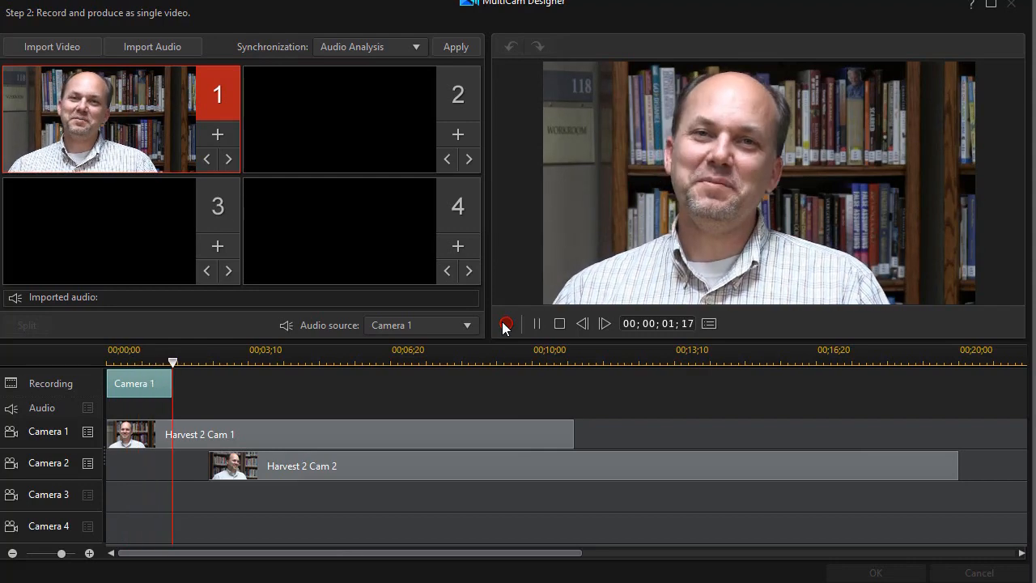
{"action": "key", "text": "2"}
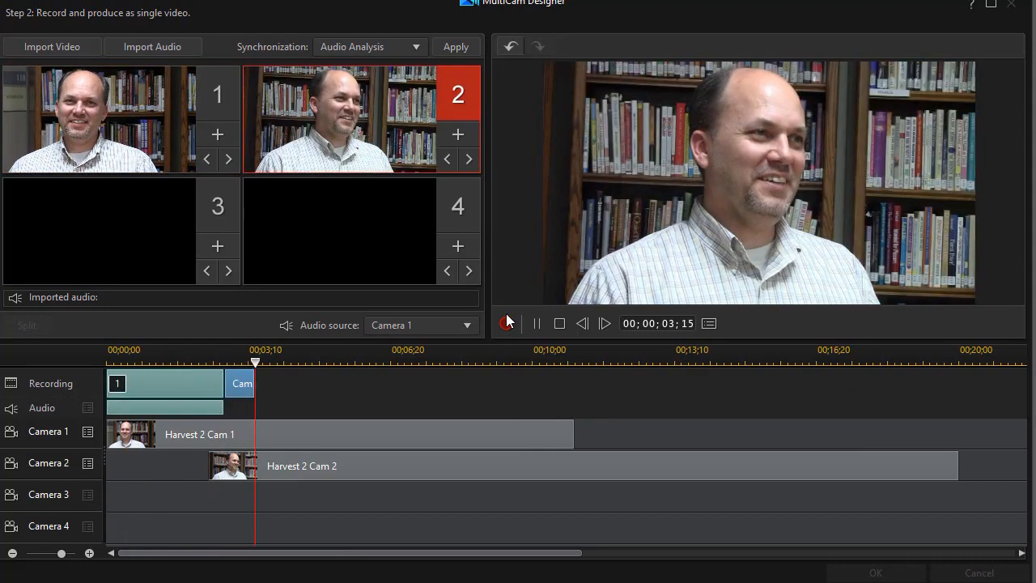
{"action": "key", "text": "1"}
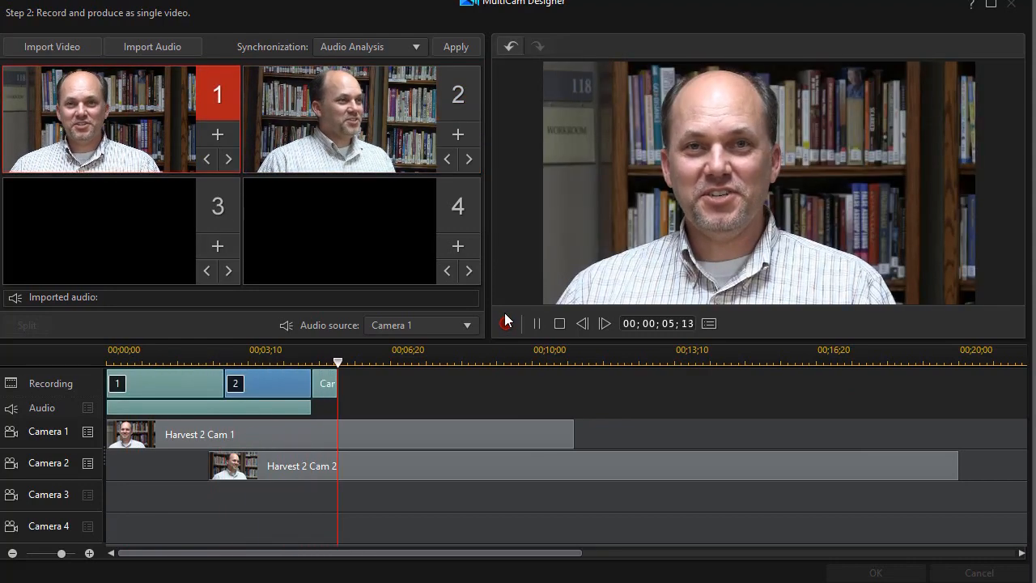
{"action": "key", "text": "2"}
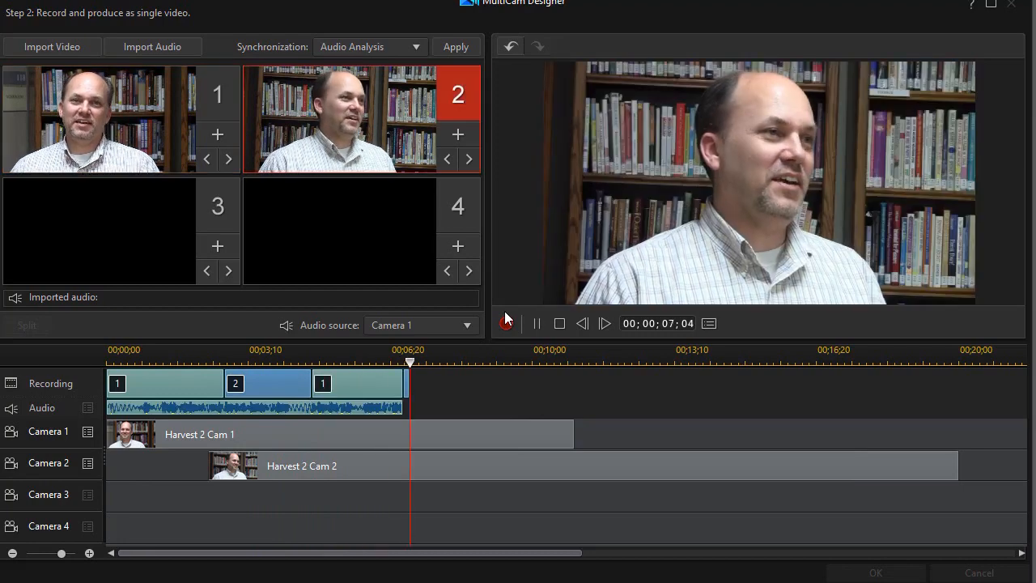
{"action": "key", "text": "1"}
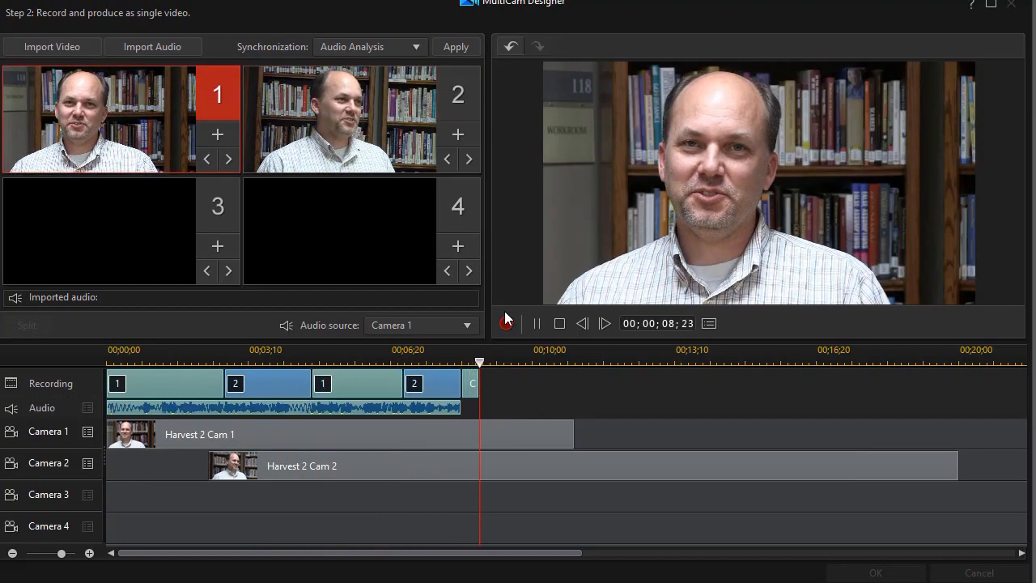
{"action": "key", "text": "2"}
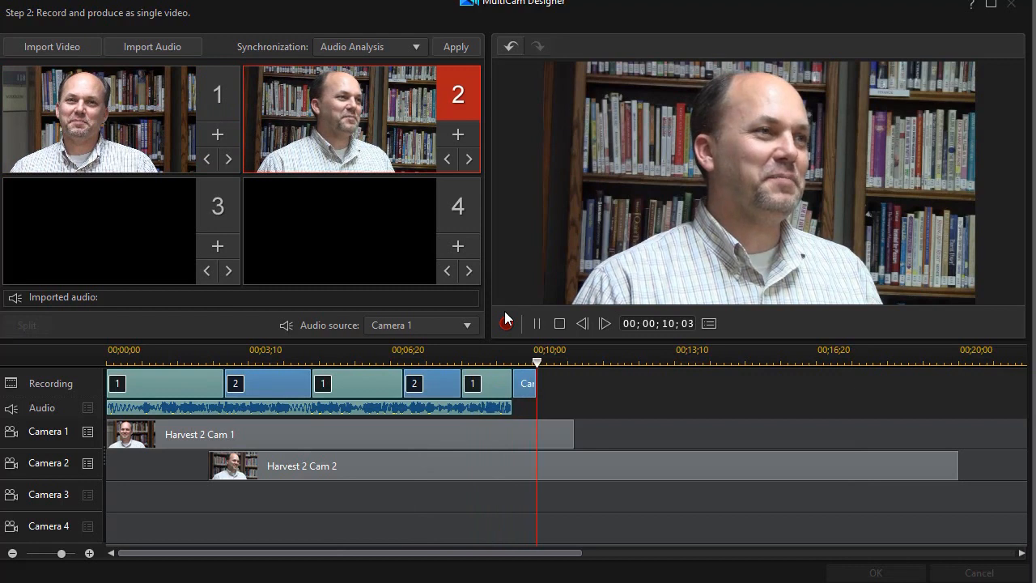
{"action": "key", "text": "1"}
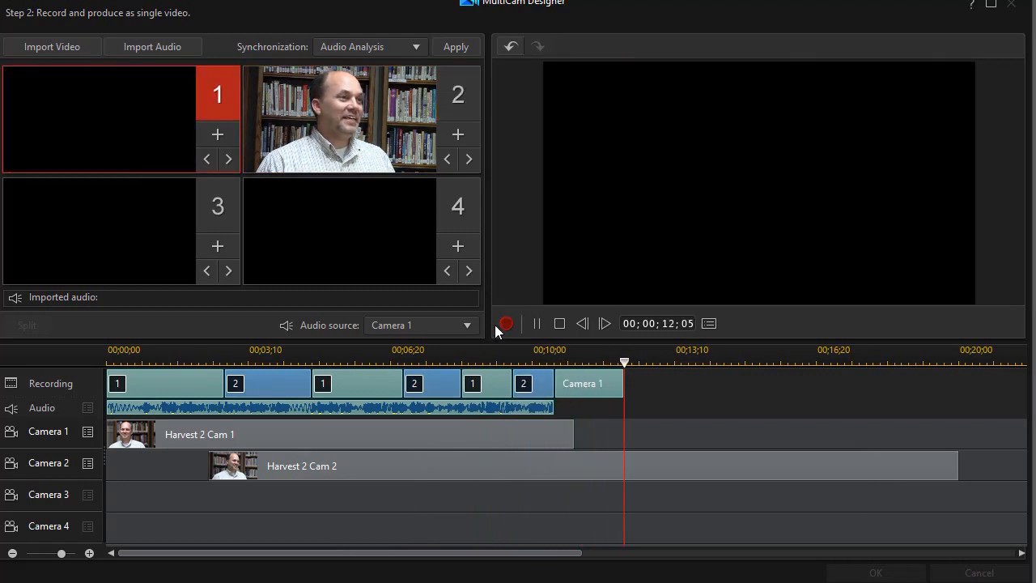
{"action": "left_click", "coordinate": [505, 323]}
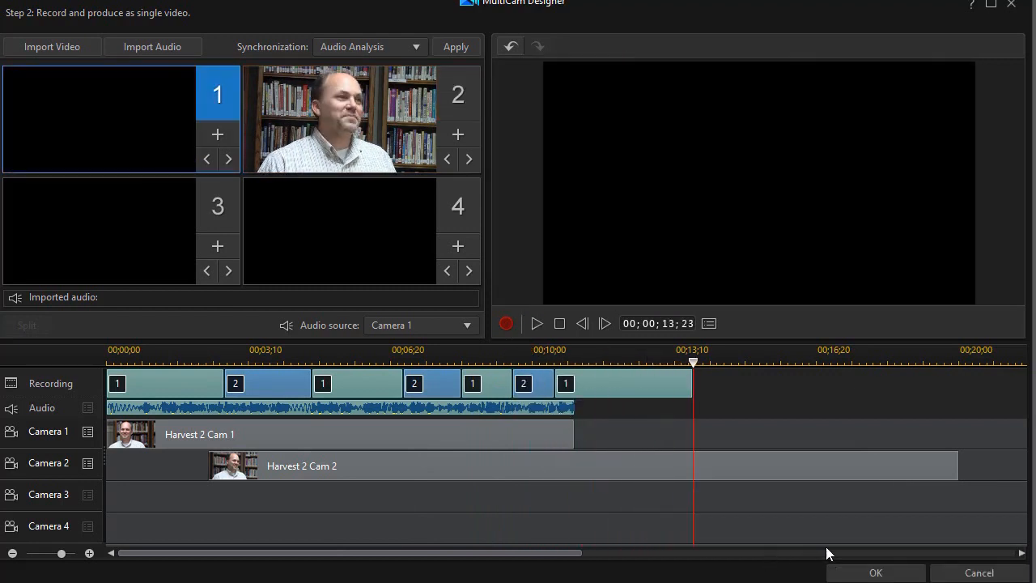
{"action": "left_click", "coordinate": [875, 572]}
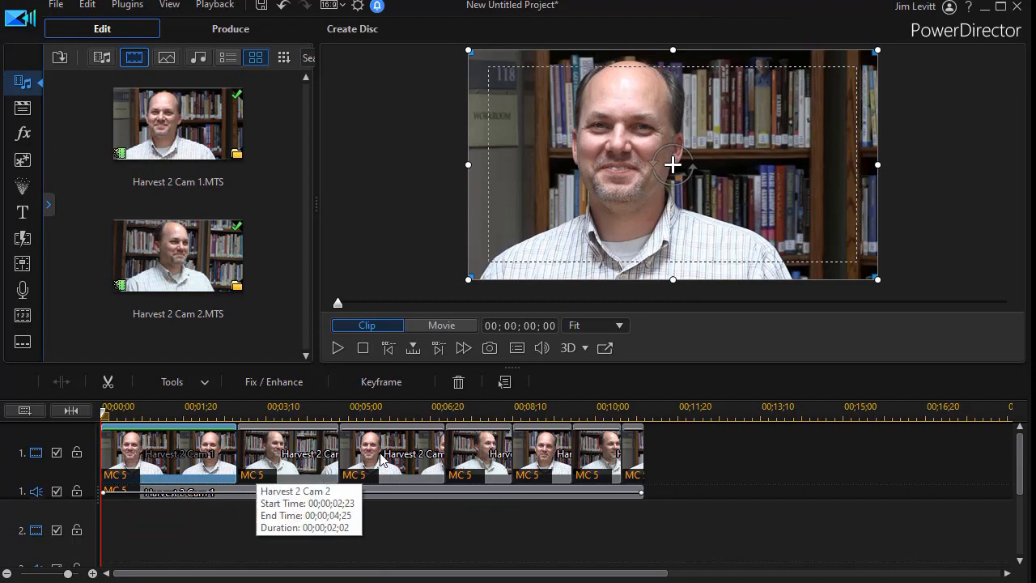
Enlarge audio track 1 and lower the volume of its Harvest 2 Cam 1 clip
{"action": "left_click", "coordinate": [444, 527]}
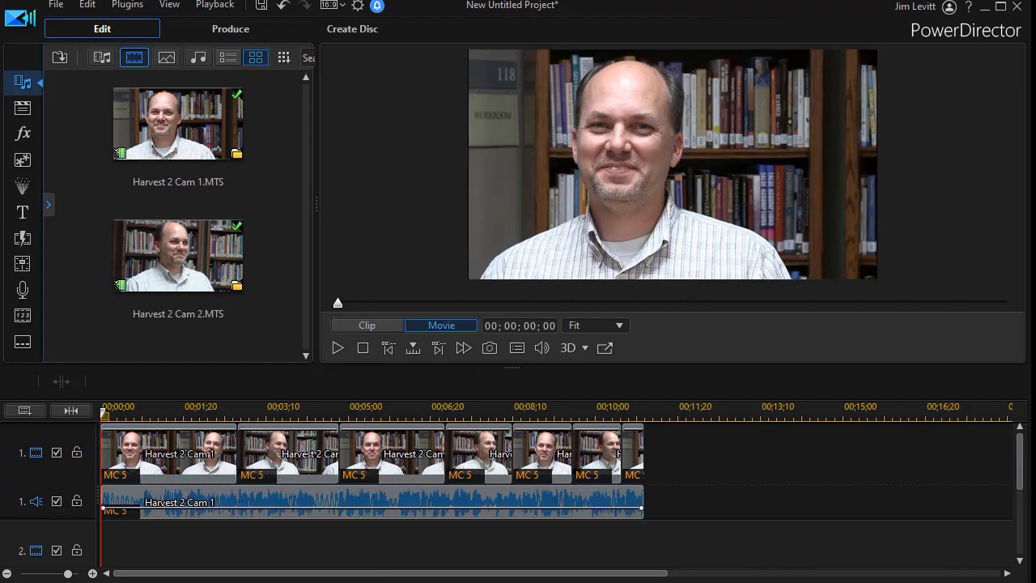
{"action": "left_click", "coordinate": [386, 497]}
{"action": "left_click_drag", "start_coordinate": [385, 497], "coordinate": [387, 509]}
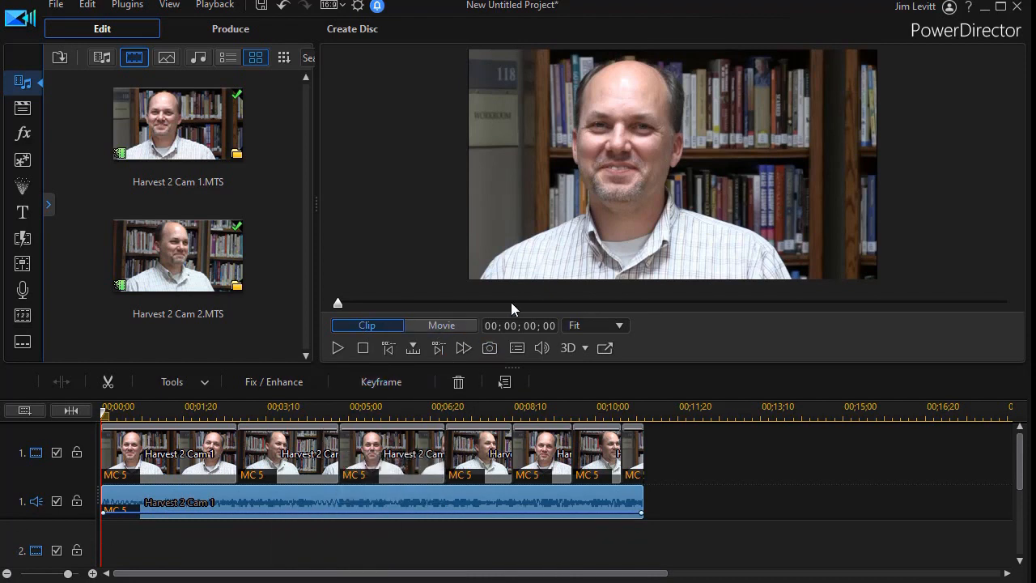
Play the multicam sequence from the beginning in Movie mode to review the camera cuts, and pause it
{"action": "left_click", "coordinate": [338, 347]}
{"action": "left_click", "coordinate": [332, 347]}
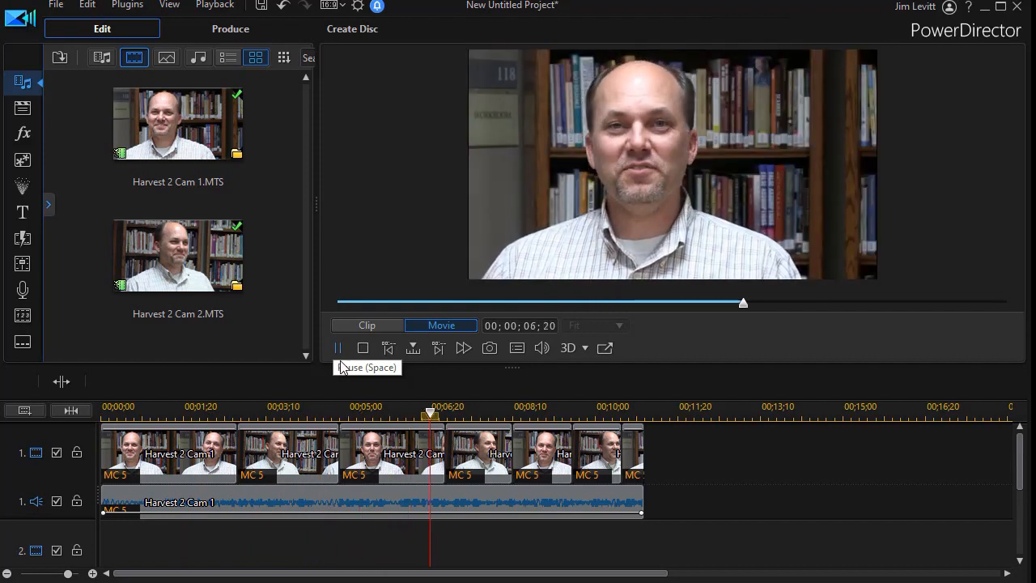
{"action": "left_click", "coordinate": [335, 348]}
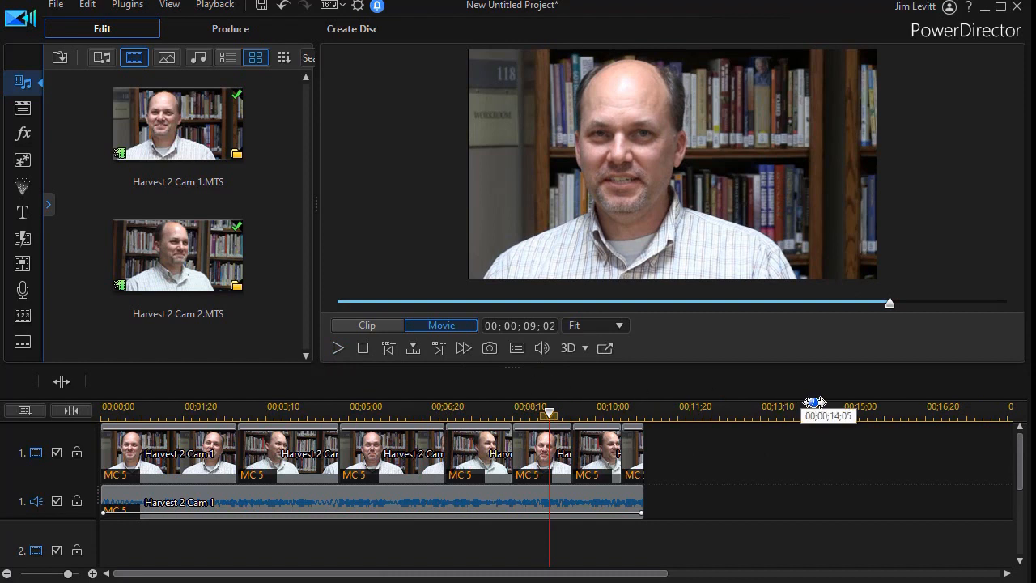